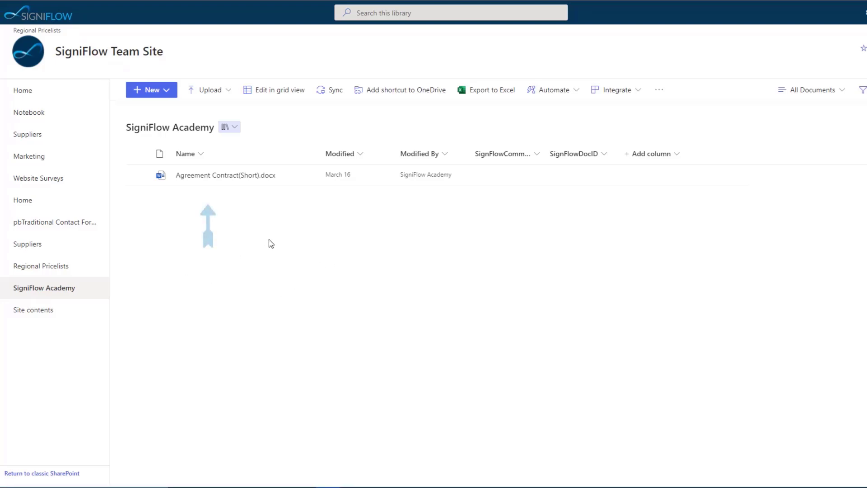
left_click(137, 176)
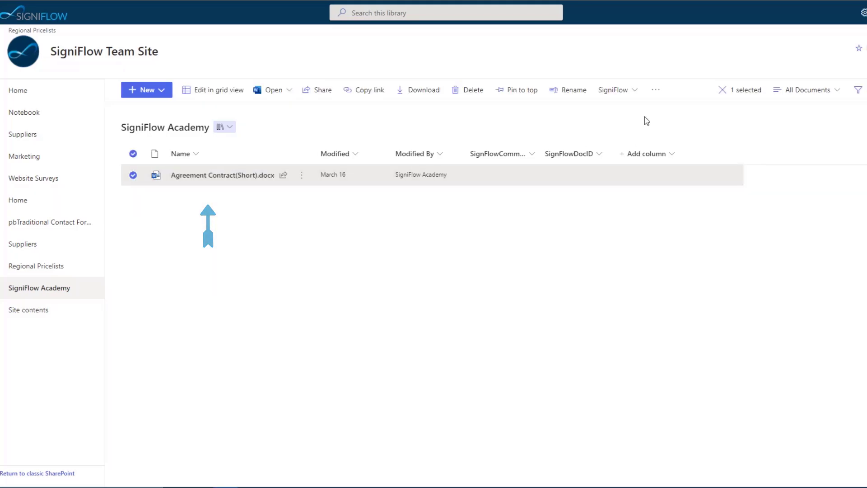
left_click(624, 99)
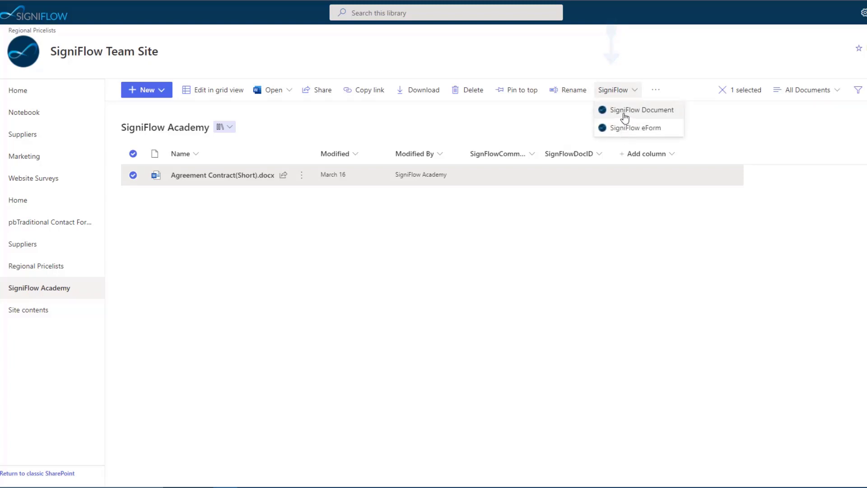
left_click(629, 303)
left_click(629, 303)
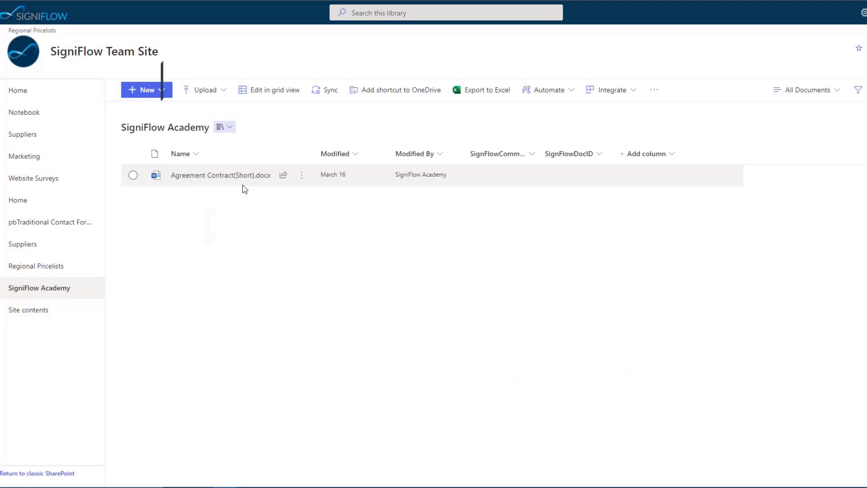
Start a SigniFlow Document workflow for Agreement Contract(Short).docx and proceed to the recipients stage with the default document settings
left_click(133, 176)
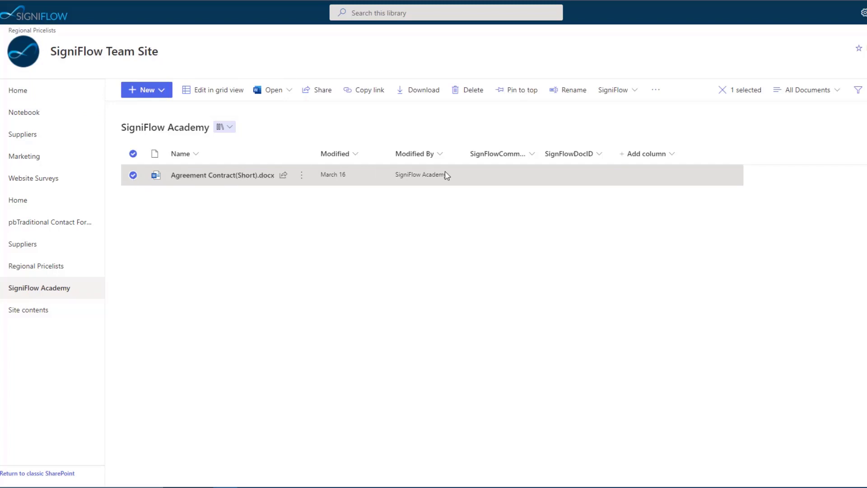
left_click(622, 98)
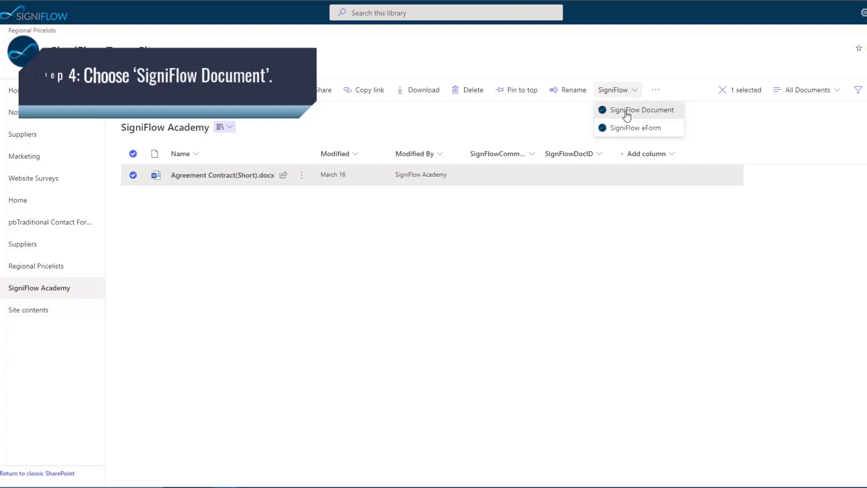
left_click(626, 111)
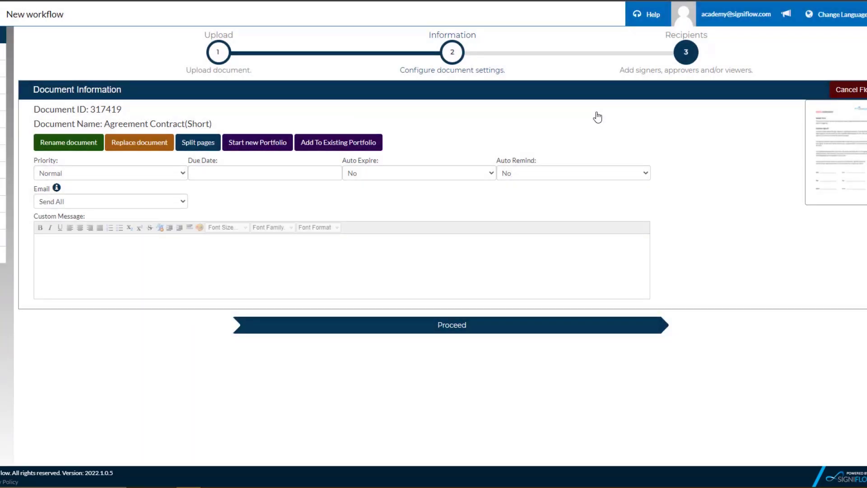
left_click(434, 333)
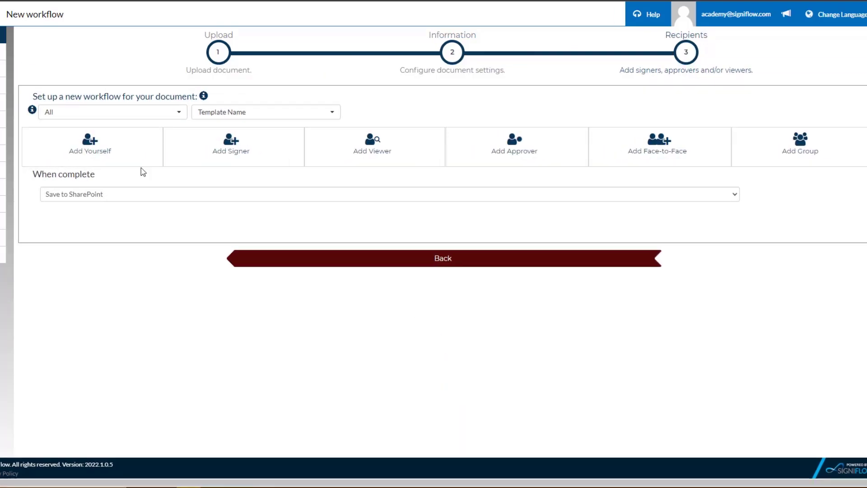
Add yourself and a saved contact as recipients who must sign the document with a digital signature
left_click(102, 162)
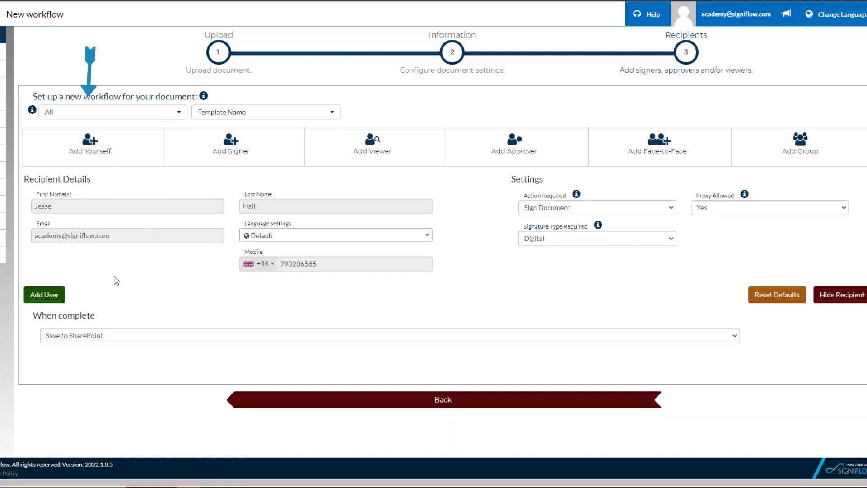
left_click(48, 297)
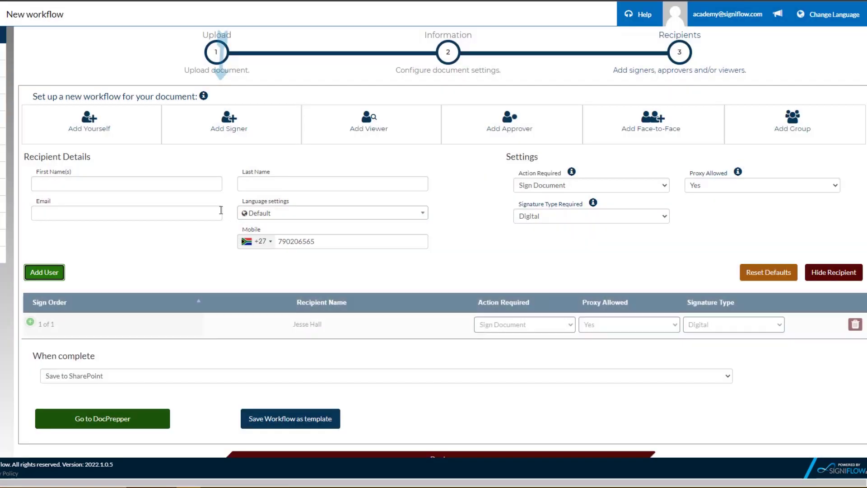
left_click(85, 183)
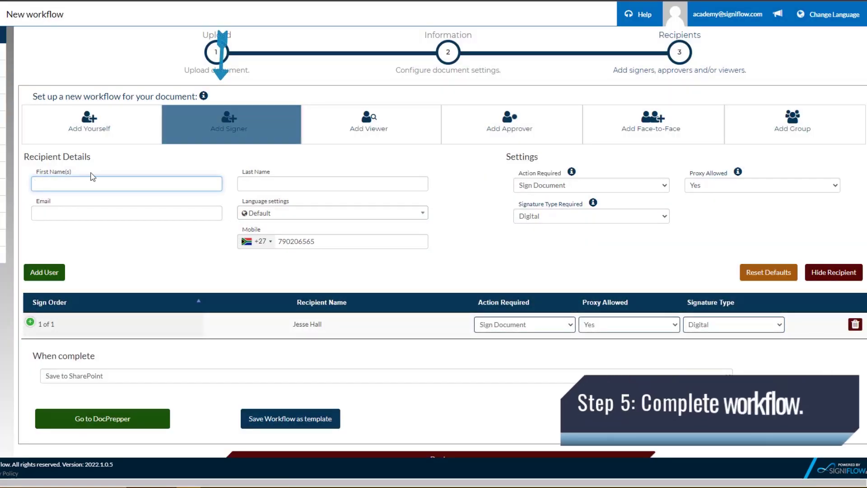
type("Alex")
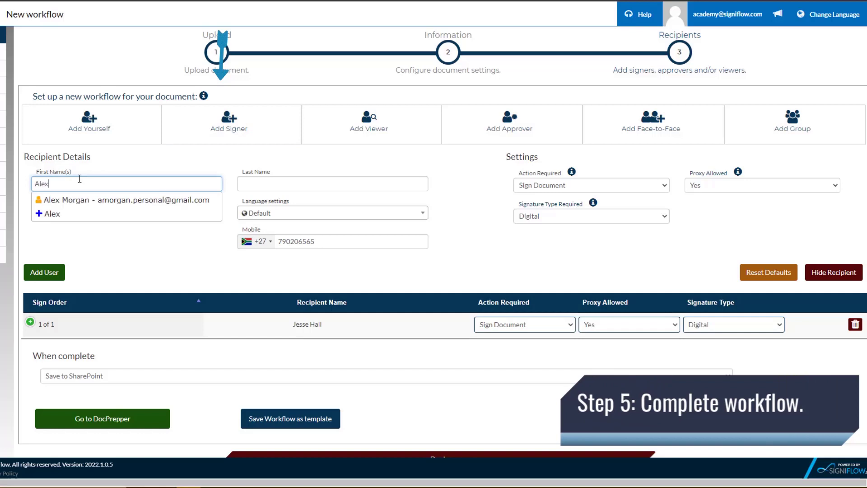
left_click(64, 197)
left_click(45, 273)
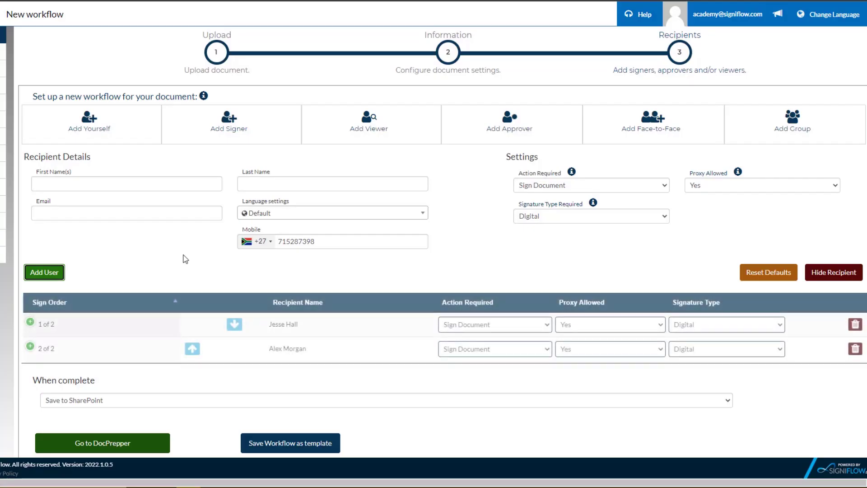
Open the agreement in DocPrepper and apply a saved template that places the date, signature and name fields for both signers
left_click(147, 440)
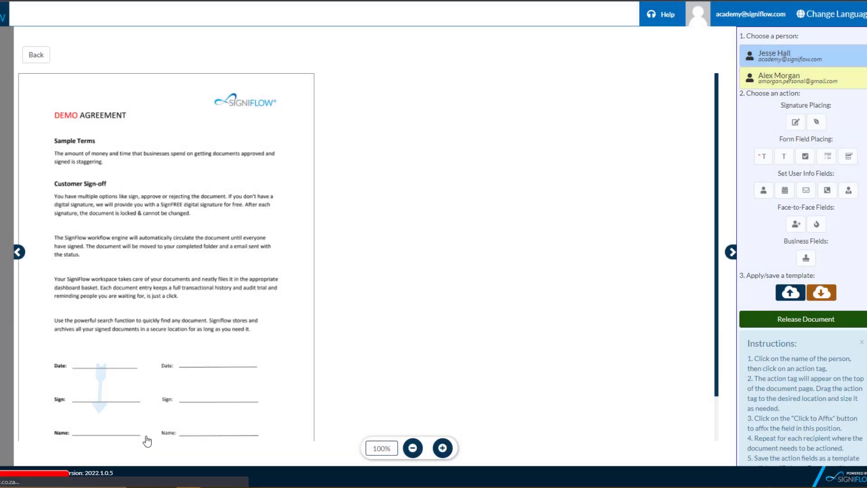
left_click(772, 55)
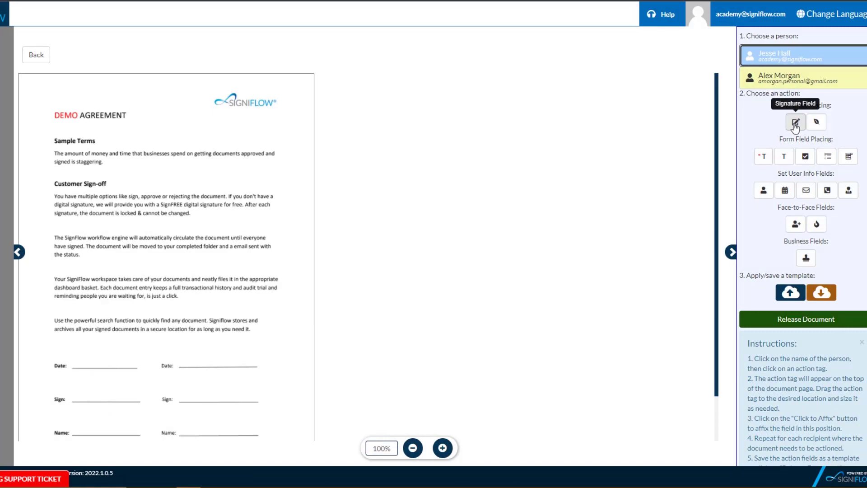
left_click(822, 292)
left_click(345, 100)
left_click(361, 147)
left_click(288, 134)
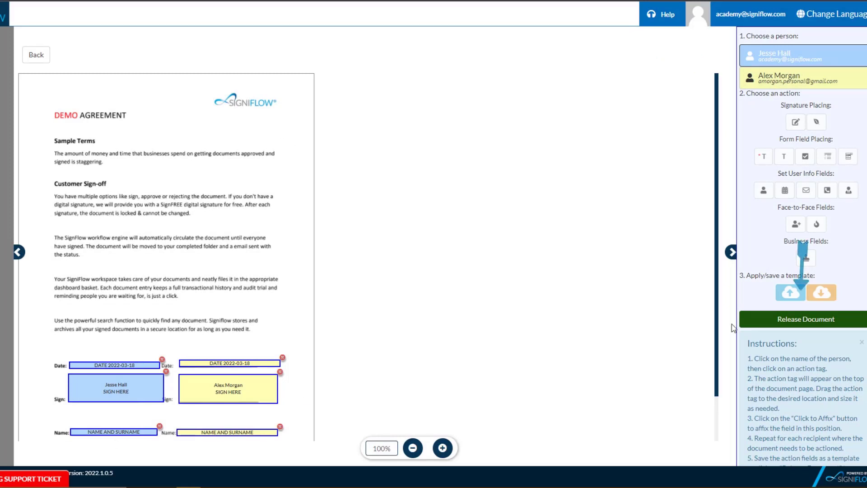
Release the document and sign your own signature field, continuing without geolocation
left_click(755, 321)
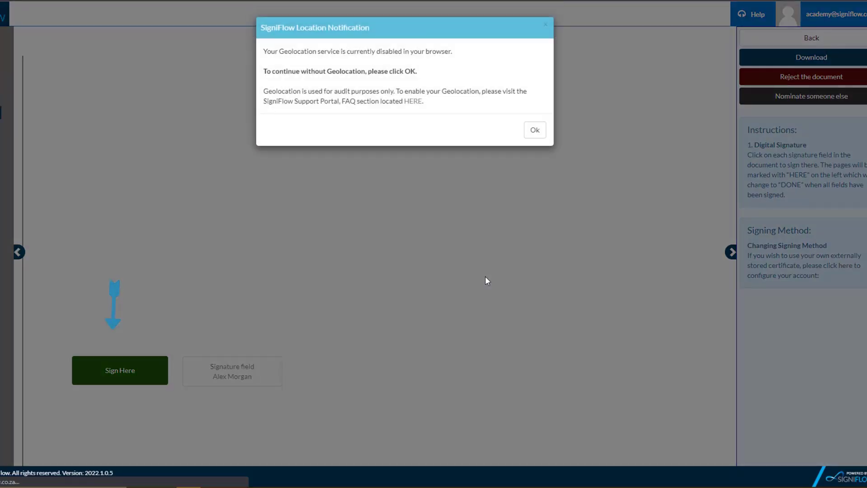
left_click(533, 132)
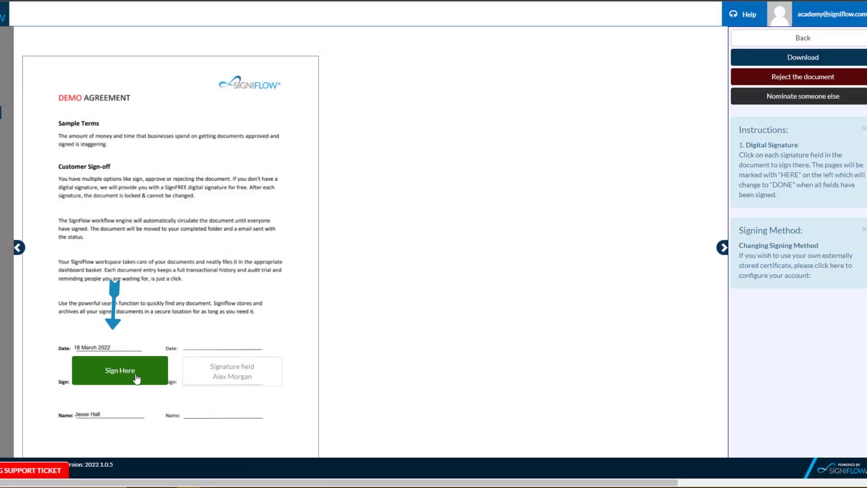
left_click(135, 378)
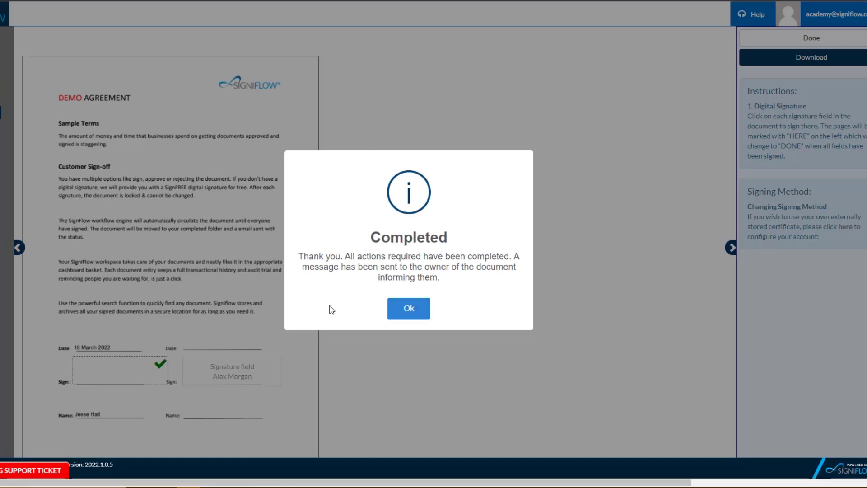
left_click(397, 311)
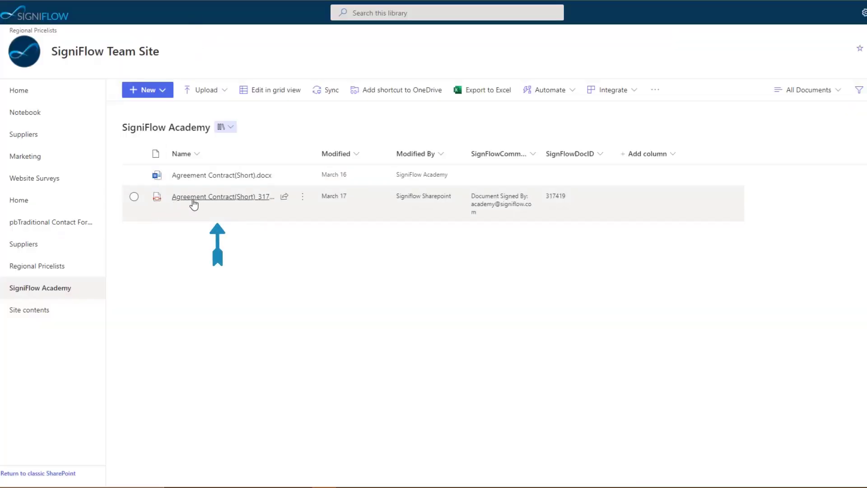
Review the version history of the signed agreement PDF in the SharePoint library, then close it and deselect the file
mouse_move(200, 203)
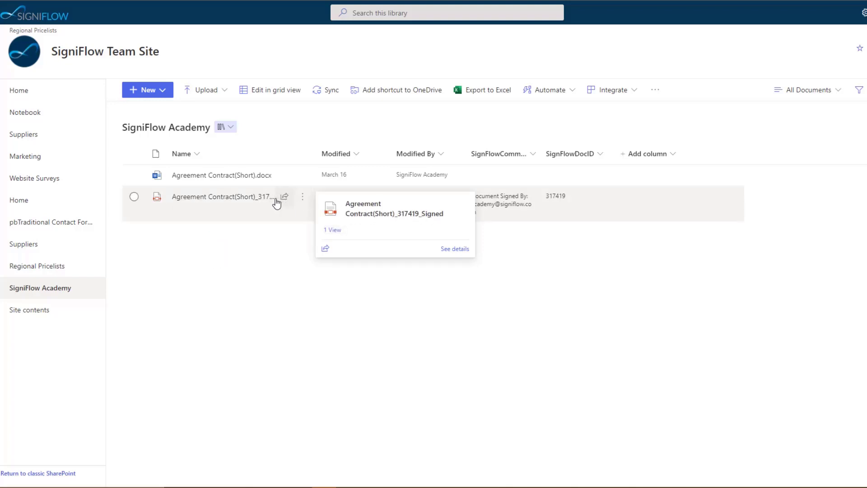
left_click(300, 201)
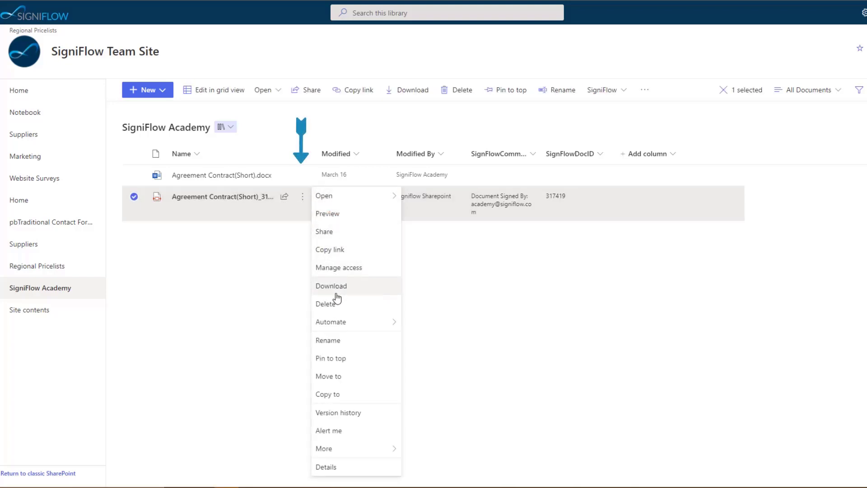
left_click(337, 413)
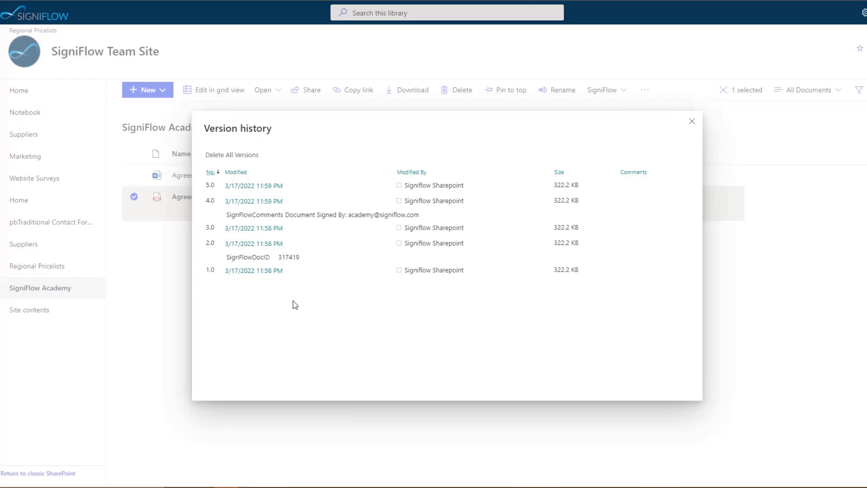
mouse_move(241, 190)
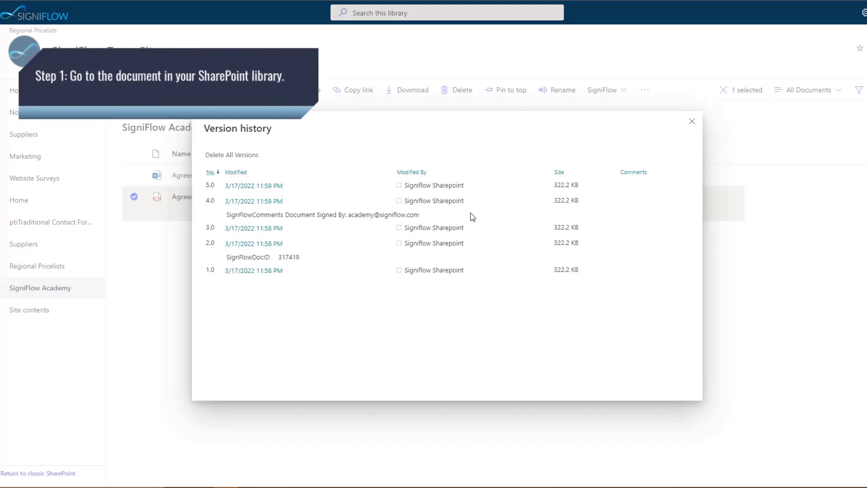
left_click(692, 125)
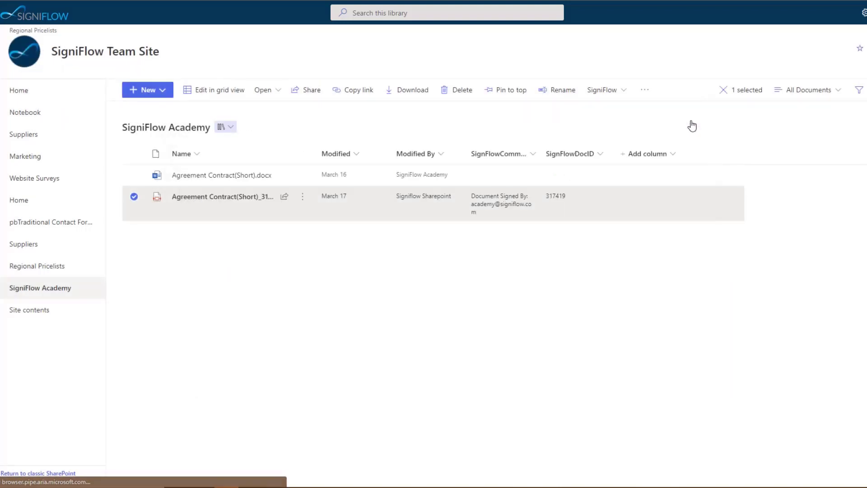
left_click(137, 197)
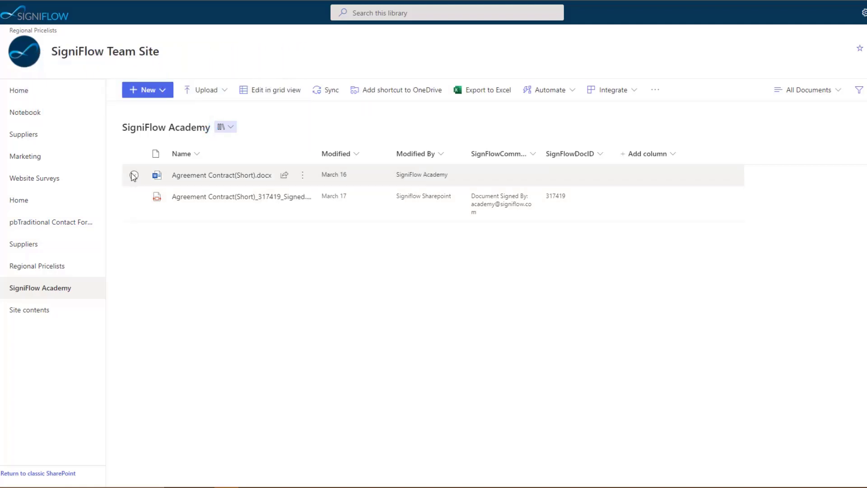
Start a SigniFlow eForm for Agreement Contract(Short).docx and display the Contract form
left_click(134, 175)
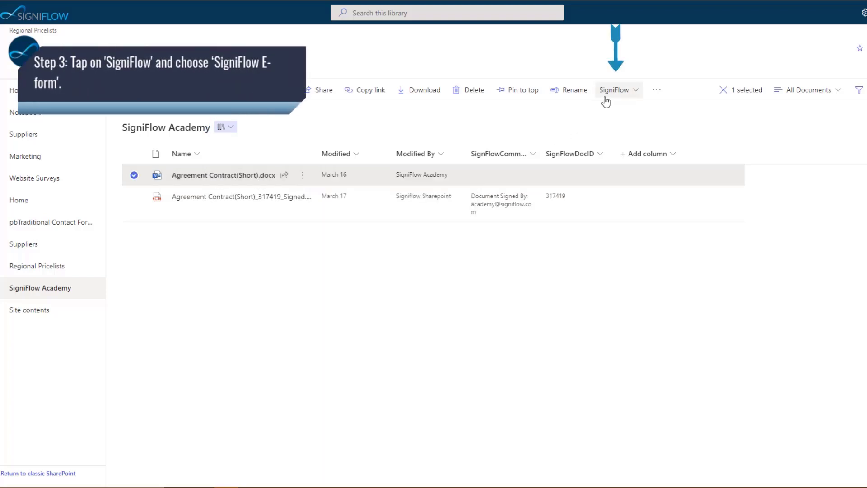
left_click(622, 94)
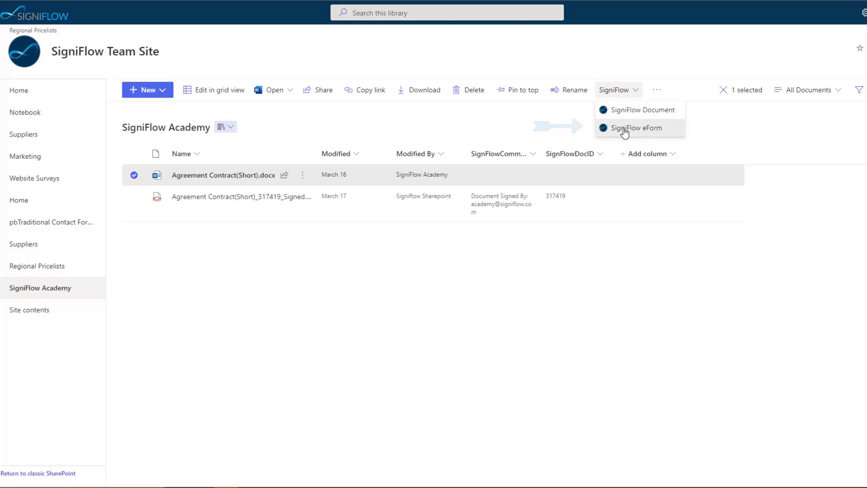
left_click(625, 131)
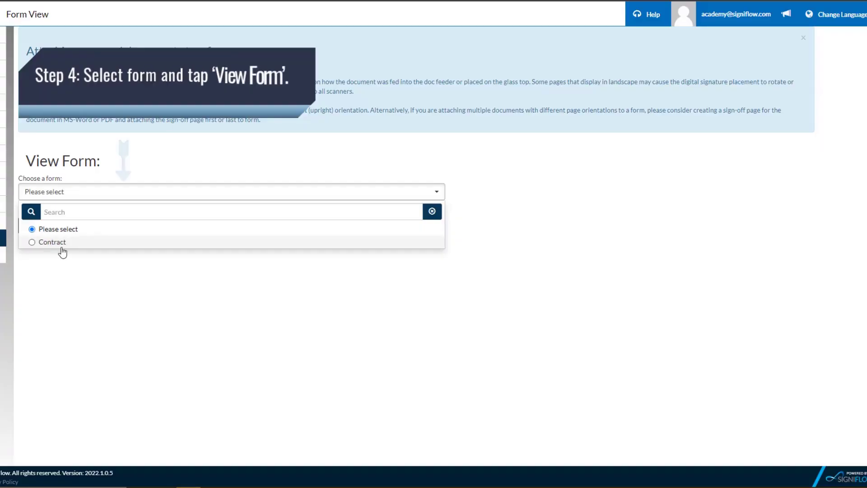
left_click(48, 244)
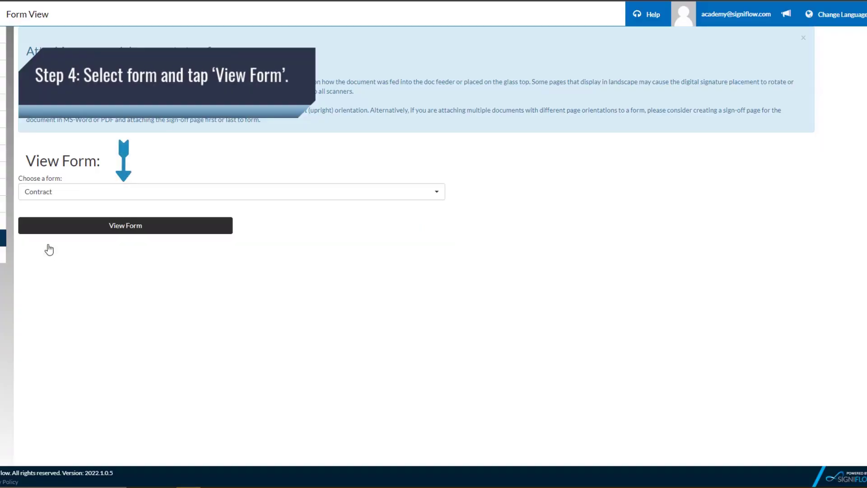
left_click(92, 233)
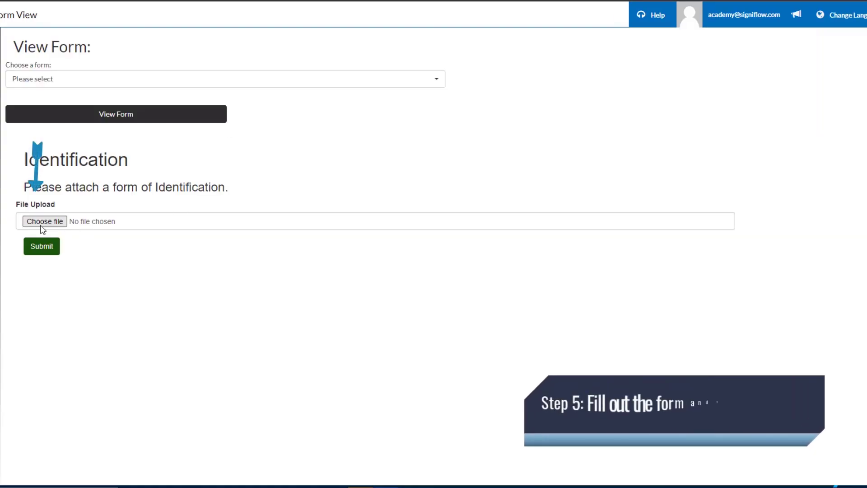
Submit the Identification form with ID.png attached and proceed to the recipients stage with the default document settings
left_click(40, 224)
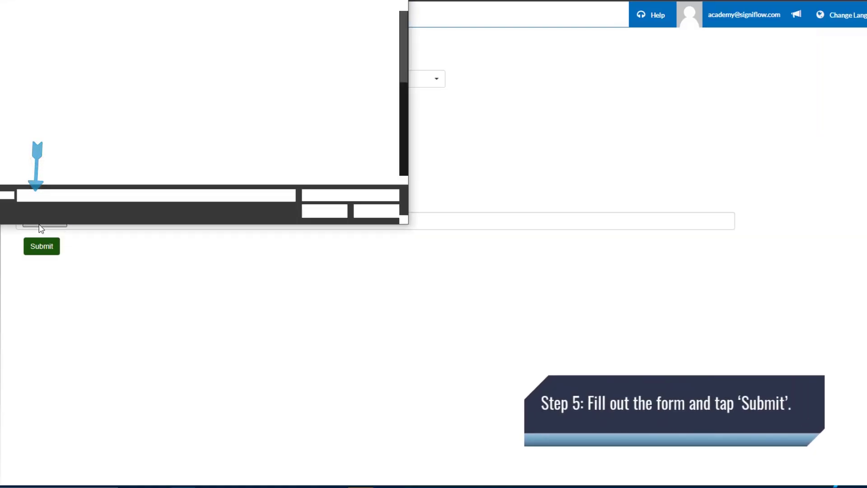
left_click(313, 165)
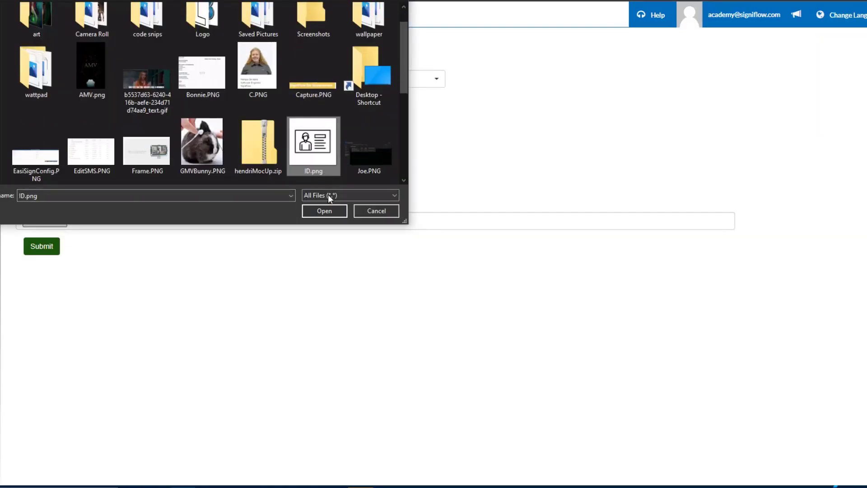
left_click(324, 211)
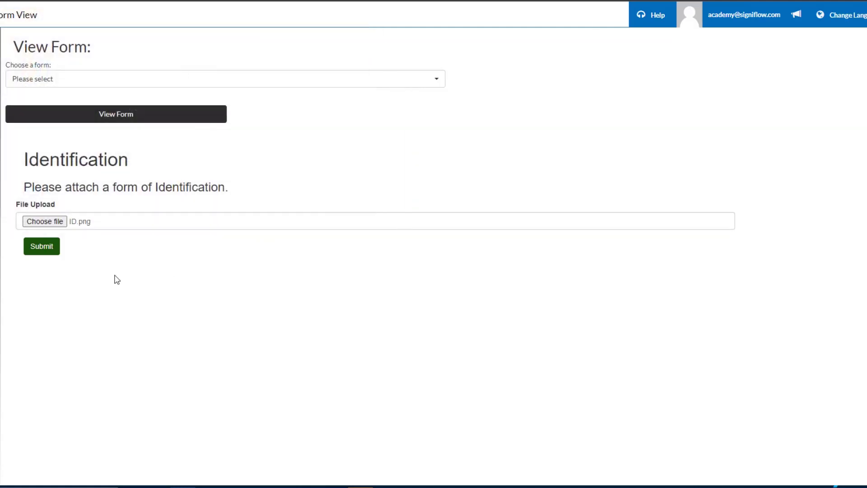
left_click(44, 253)
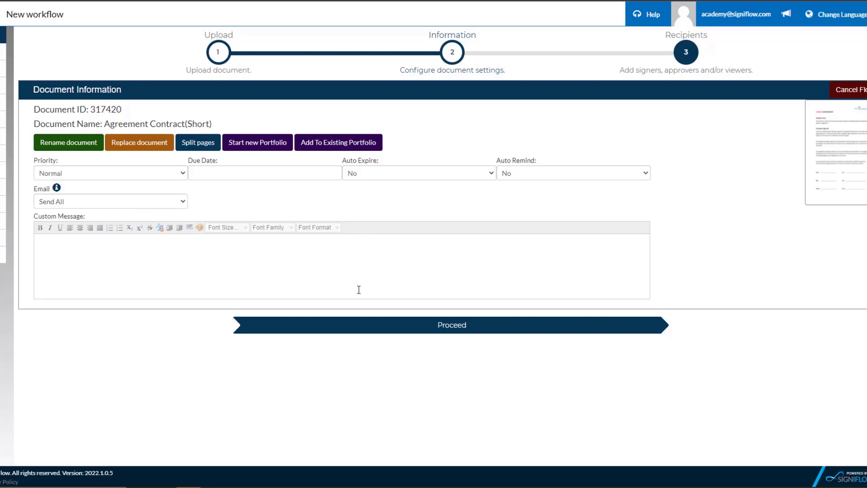
left_click(355, 331)
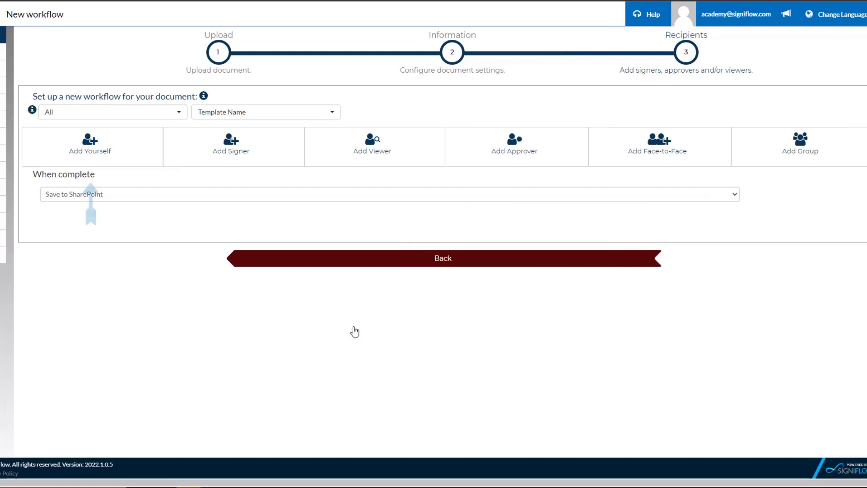
Add yourself and the saved Gmail contact as signers with the default digital signature settings, and proceed to DocPrepper
left_click(121, 151)
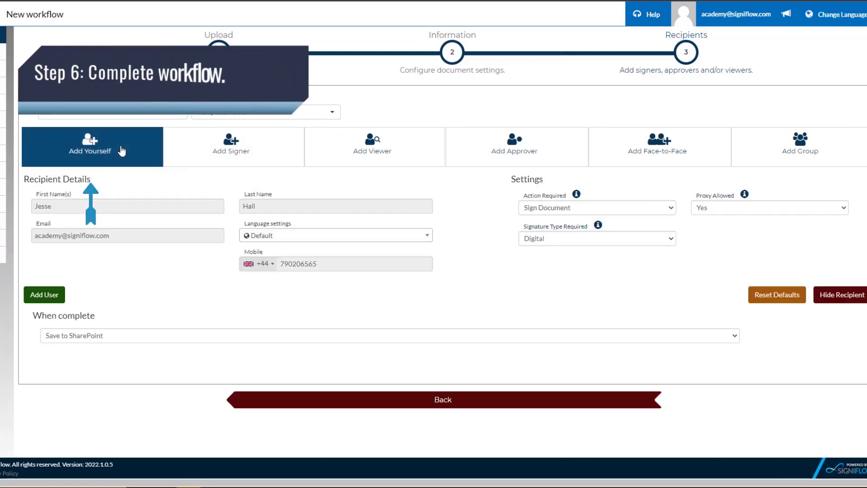
left_click(50, 298)
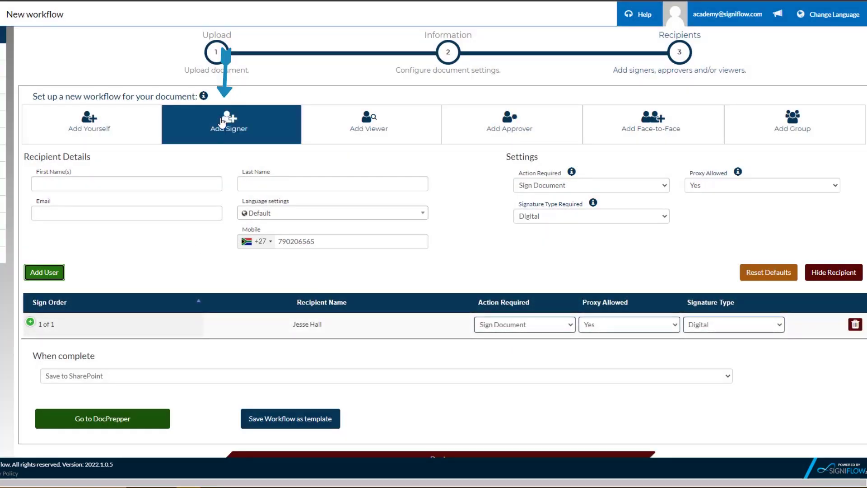
left_click(222, 117)
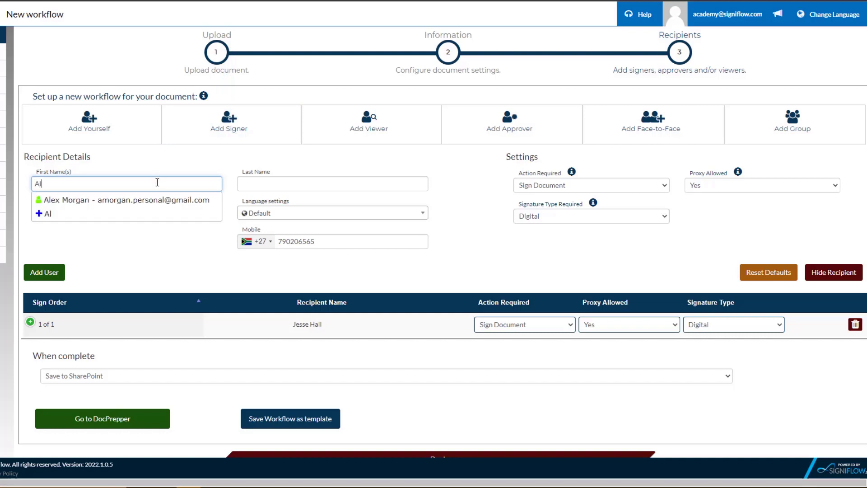
left_click(151, 203)
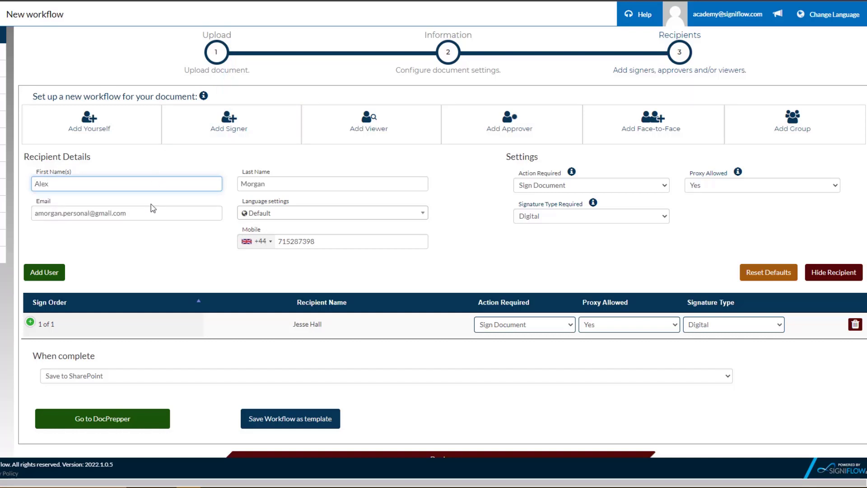
left_click(48, 274)
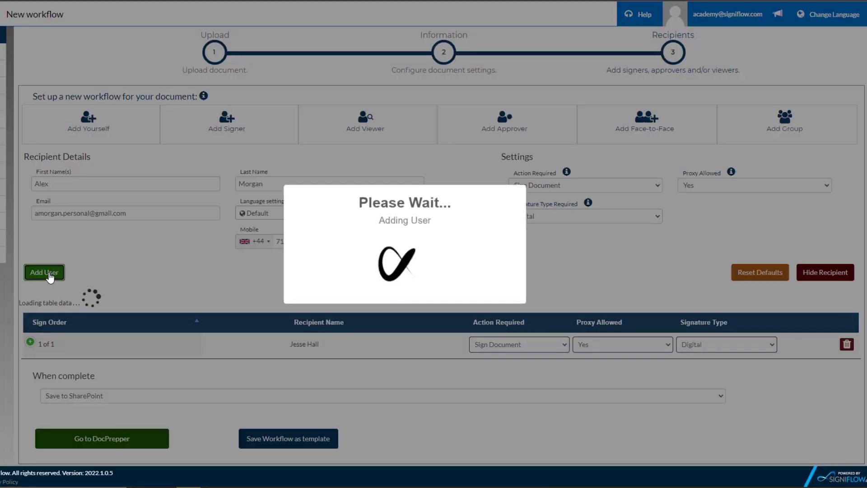
scroll(177, 291, "down", 2)
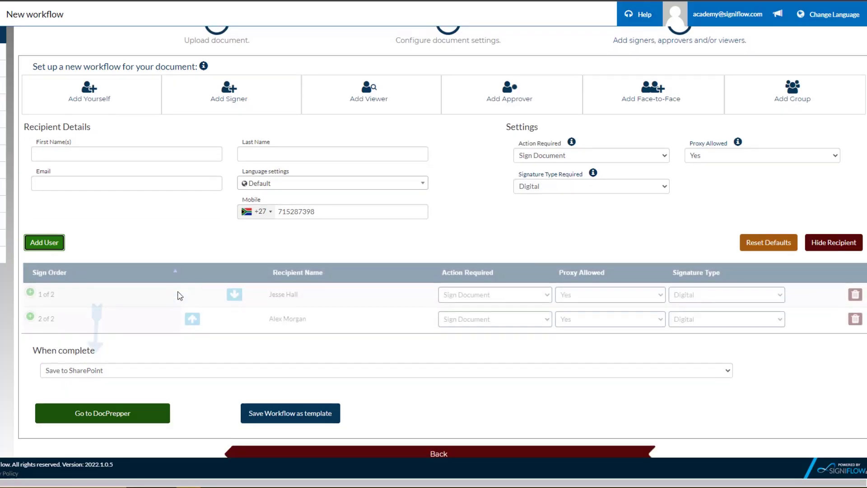
left_click(146, 383)
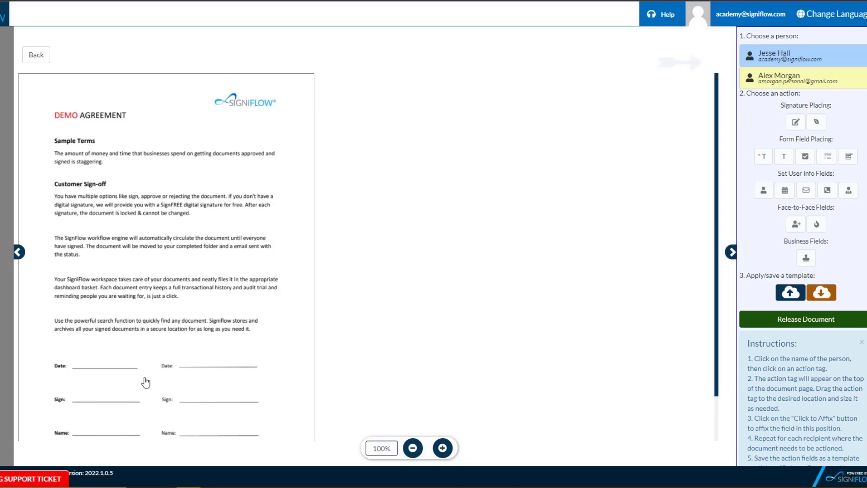
Load the document template "AgreementContractShort - 2 Signers." to place both signers' date, signature and name fields on the agreement
left_click(785, 63)
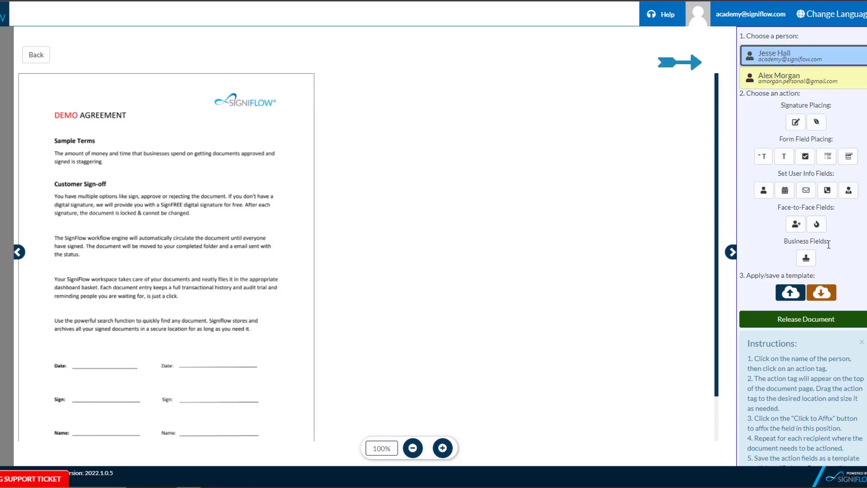
left_click(821, 292)
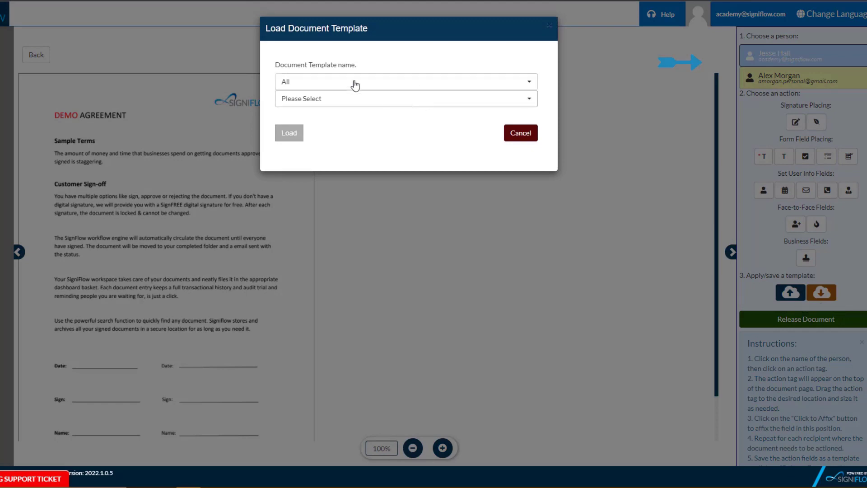
left_click(318, 99)
left_click(333, 149)
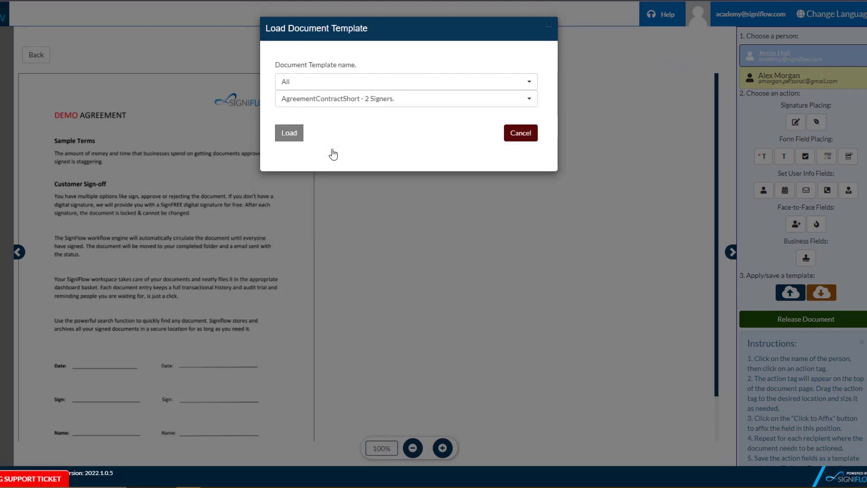
left_click(290, 137)
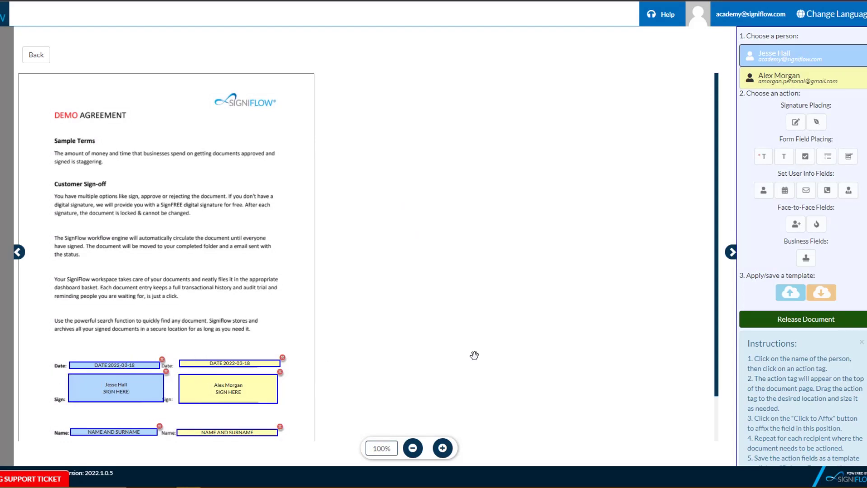
Release the prepared eForm agreement and sign your own field without geolocation, finishing with the signed document closed
left_click(758, 320)
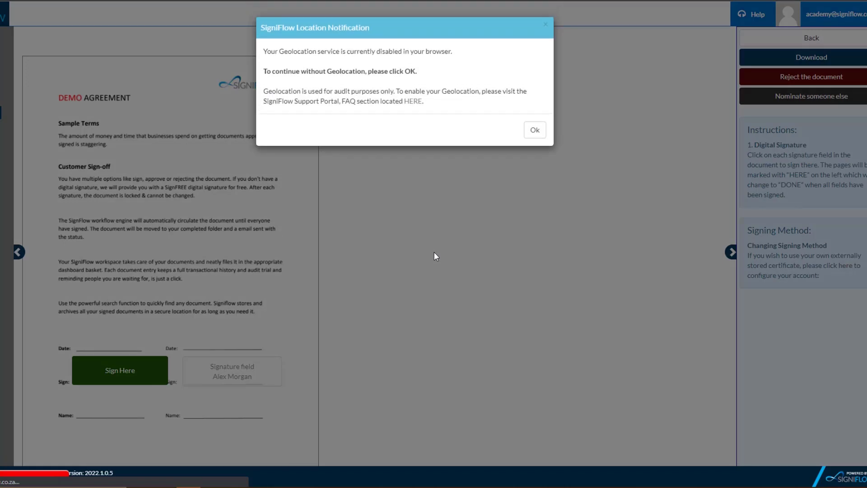
left_click(544, 132)
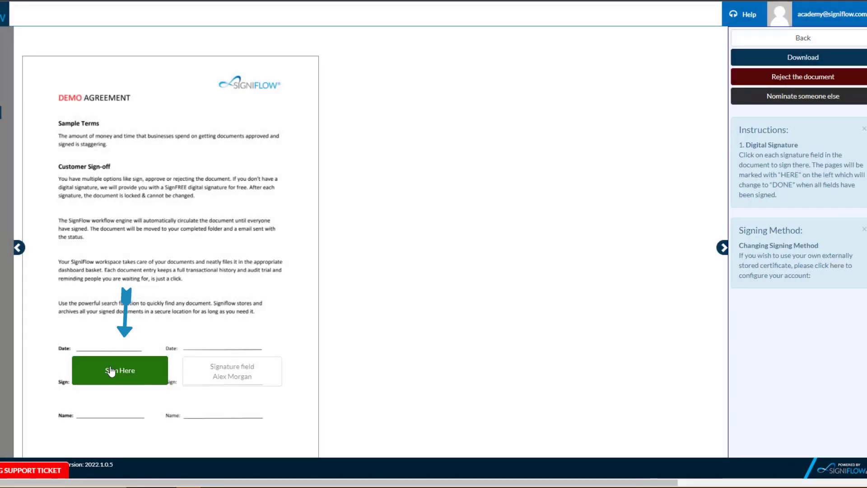
left_click(110, 368)
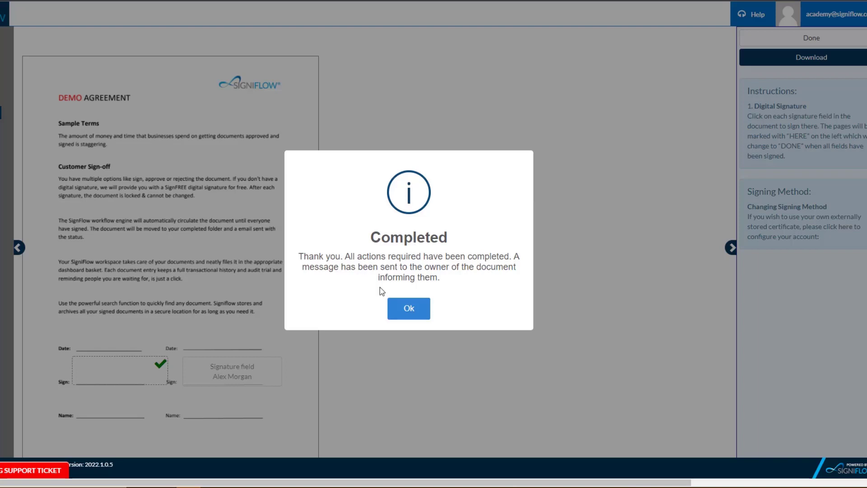
left_click(409, 315)
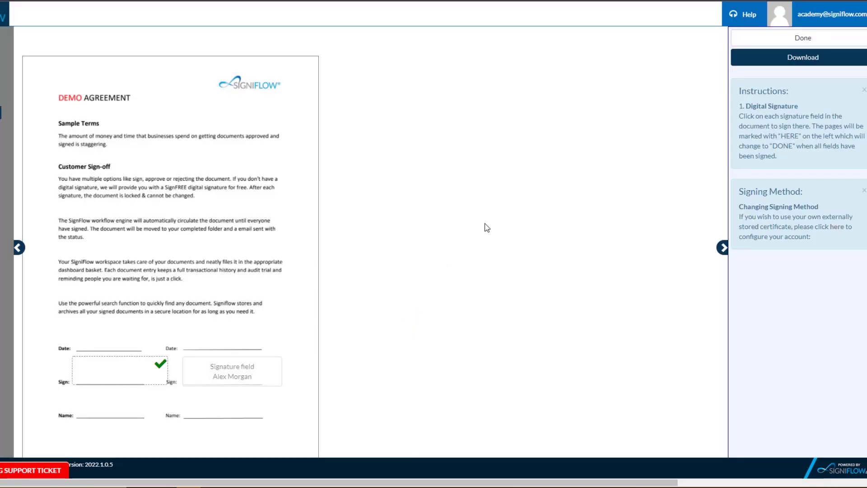
left_click(754, 44)
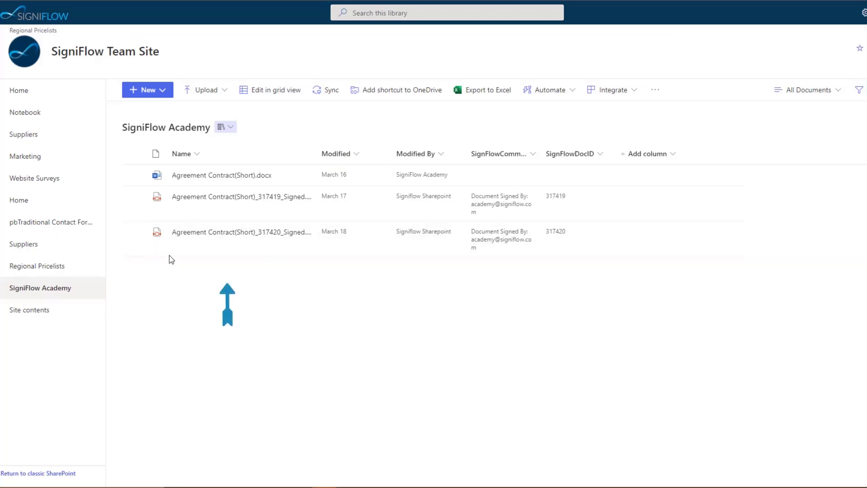
Review the version history of Agreement Contract(Short)_317420_Signed in the SigniFlow Academy library and close it
mouse_move(262, 241)
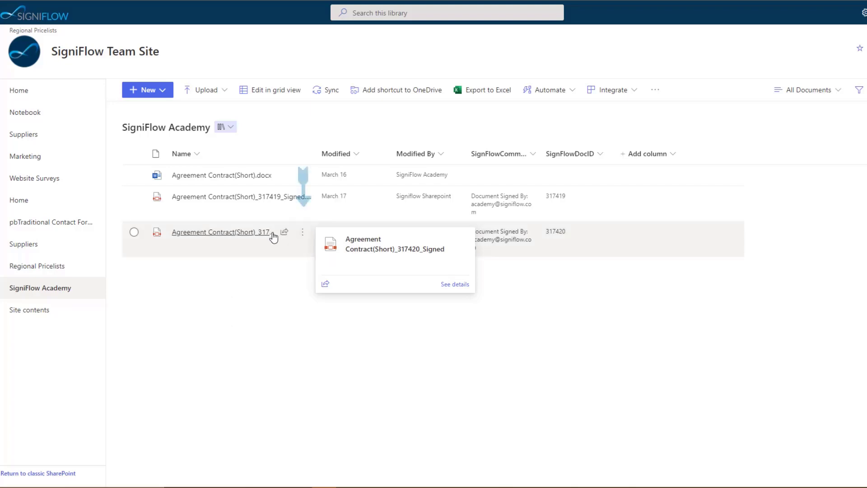
left_click(301, 234)
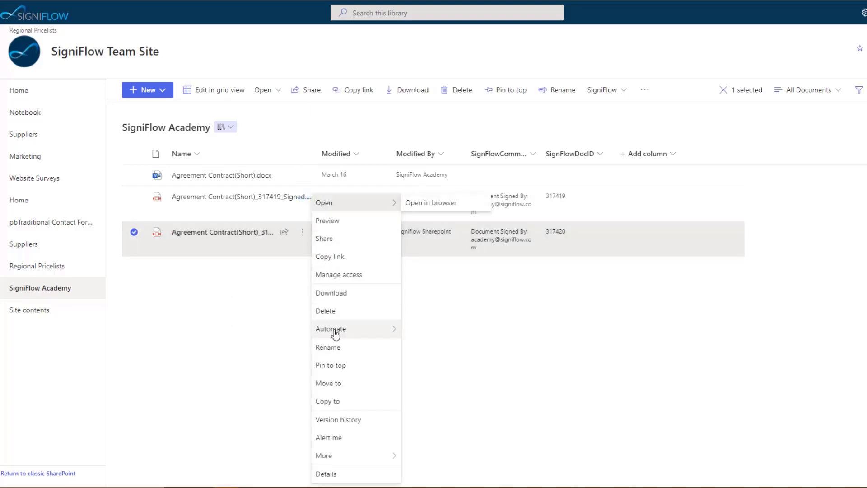
left_click(342, 420)
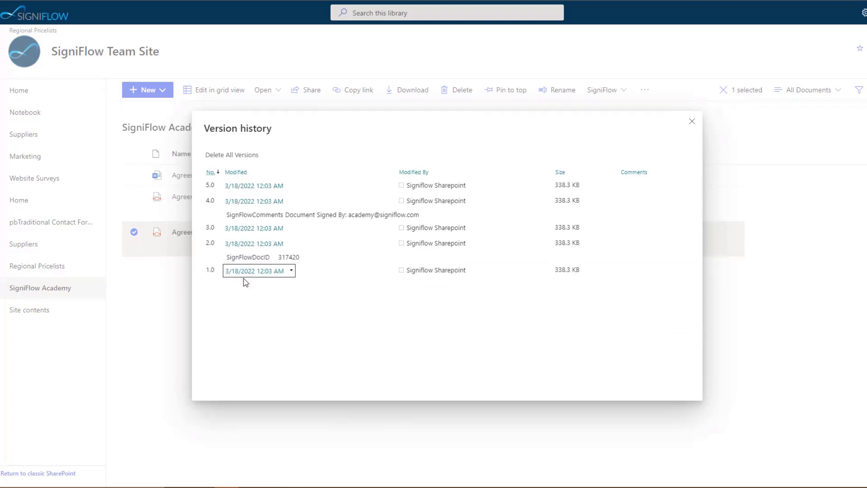
left_click(692, 122)
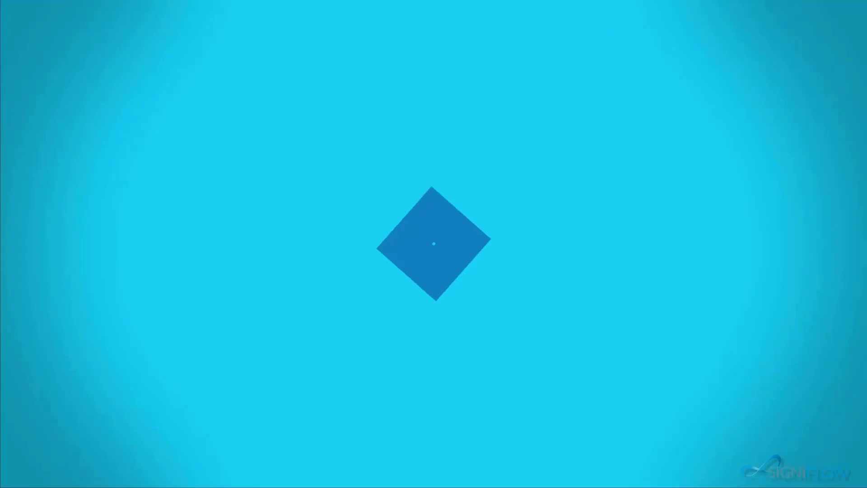